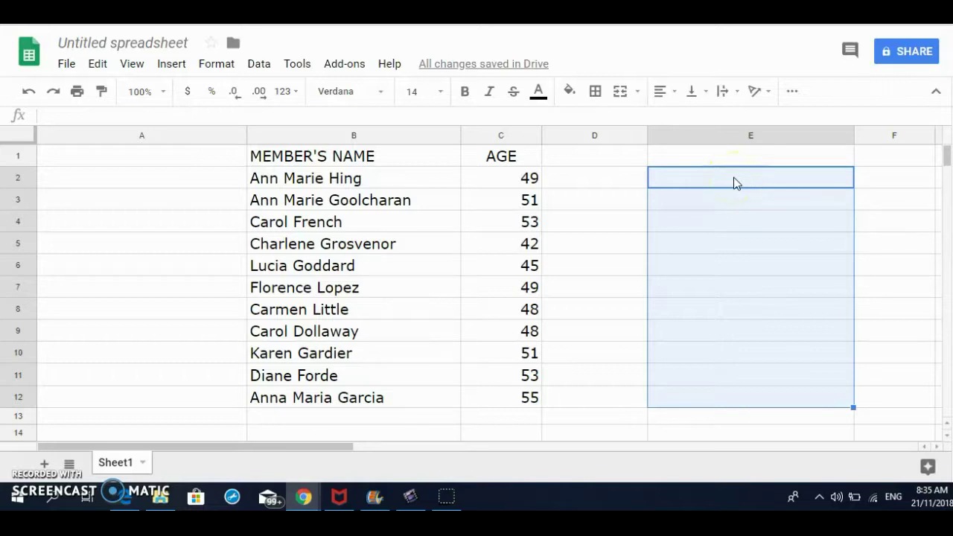
- Start a formula in E2 that references the member name in B2
{"action": "type", "text": "="}
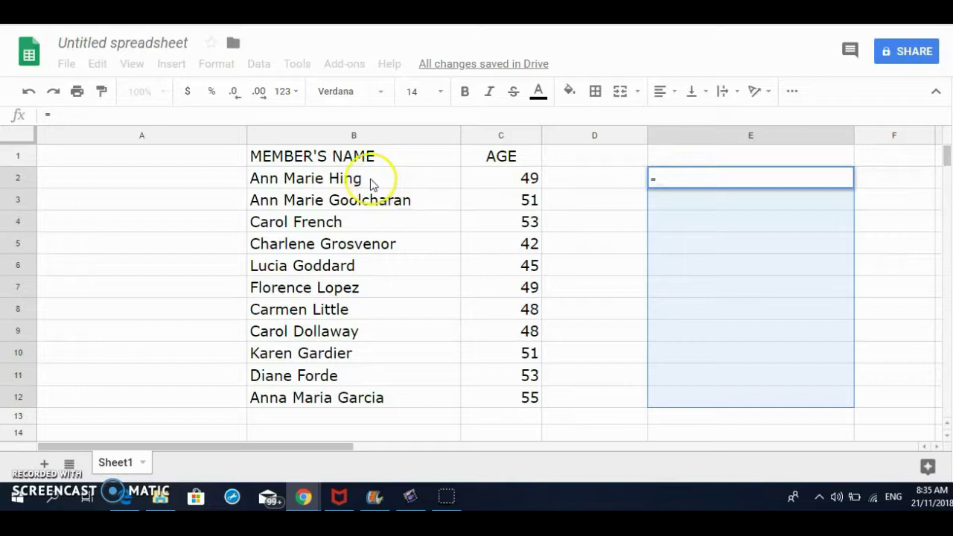
{"action": "left_click", "coordinate": [370, 179]}
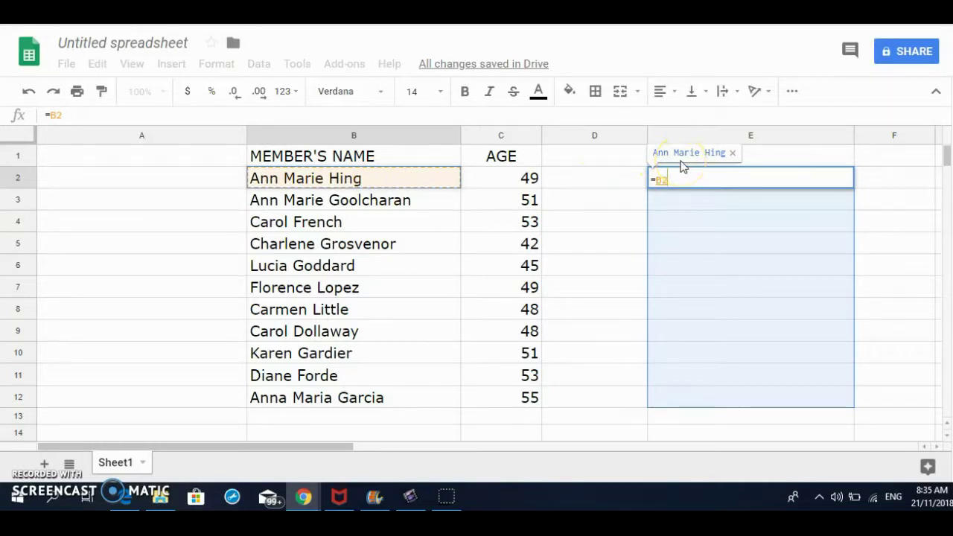
{"action": "left_click", "coordinate": [662, 154]}
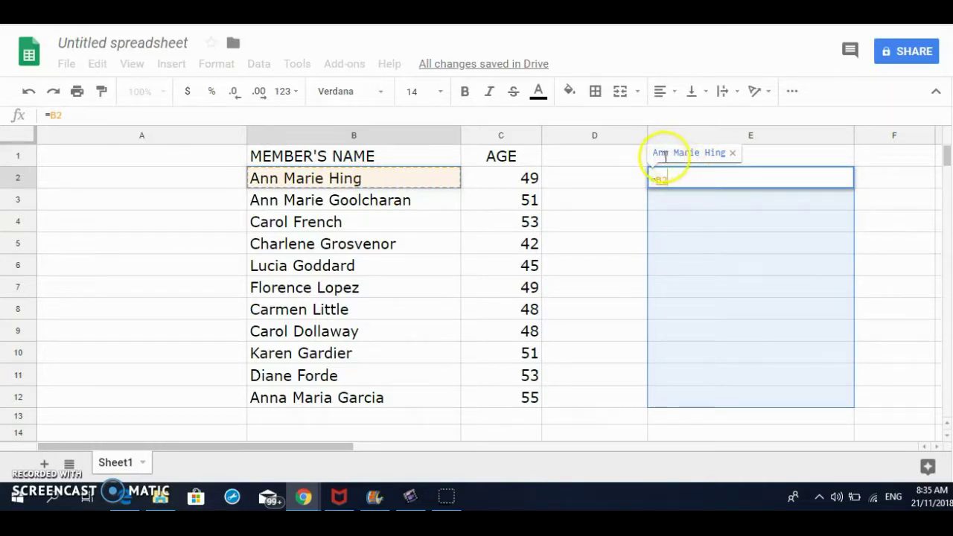
{"action": "left_click", "coordinate": [689, 174]}
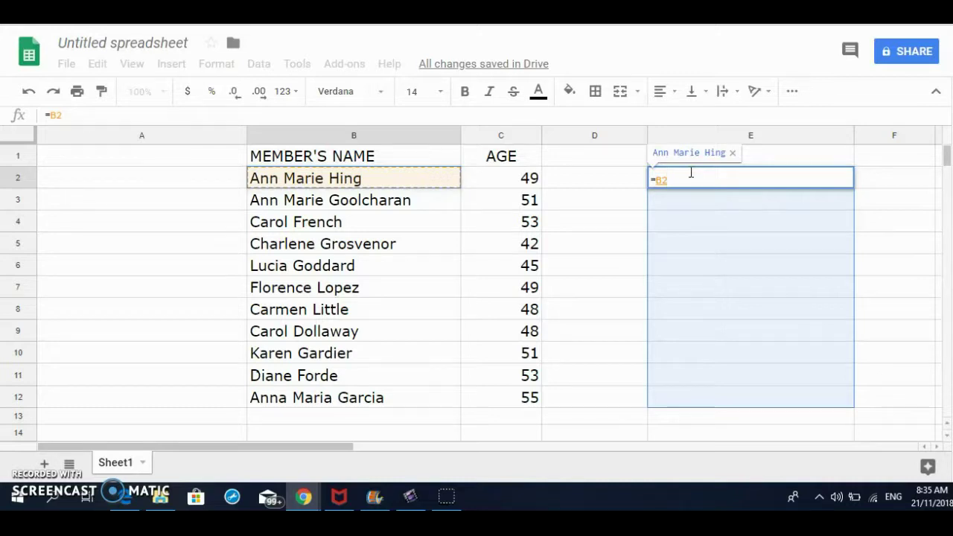
- Extend the E2 formula to =B2&", "& so a comma-space follows the name
{"action": "type", "text": "&"}
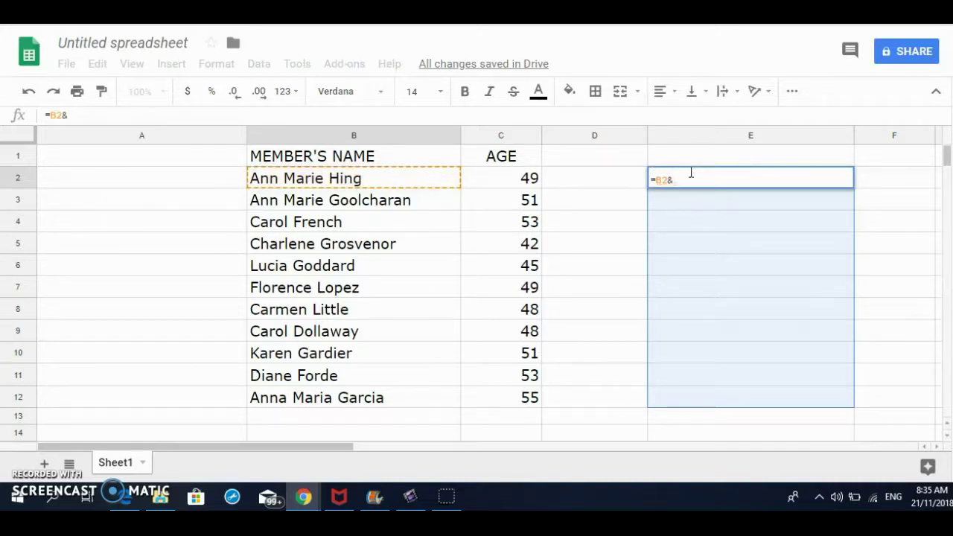
{"action": "type", "text": "\""}
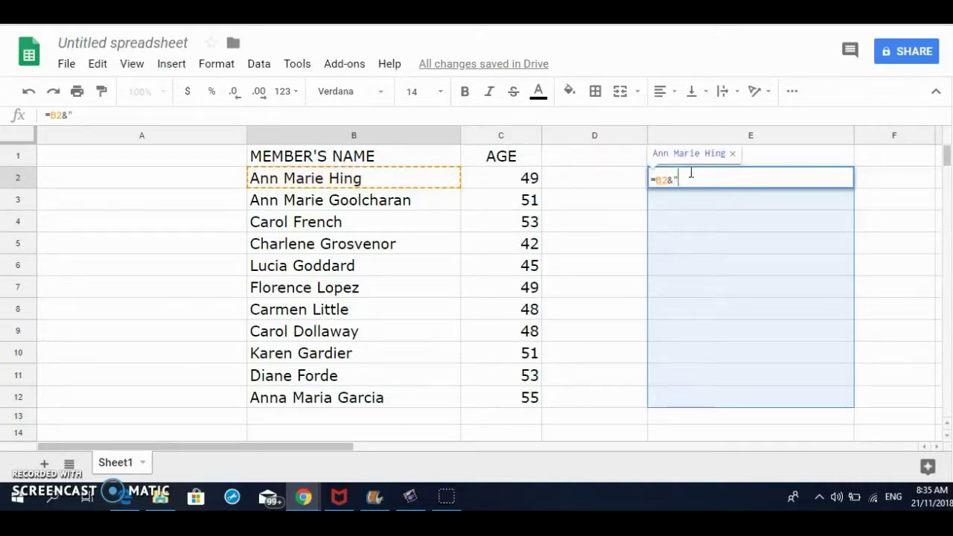
{"action": "type", "text": ","}
{"action": "type", "text": " \""}
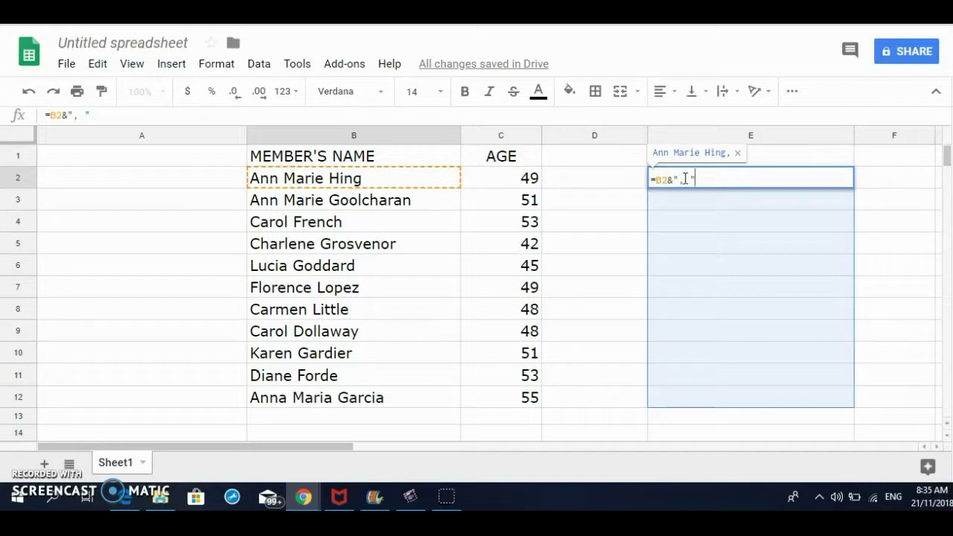
{"action": "left_click", "coordinate": [682, 180]}
{"action": "left_click", "coordinate": [668, 169]}
{"action": "left_click", "coordinate": [704, 182]}
{"action": "type", "text": "&"}
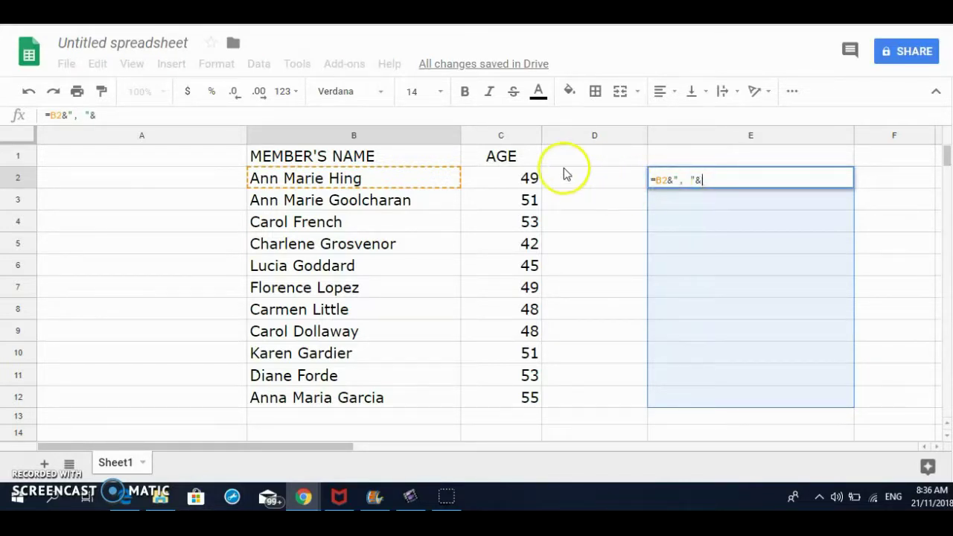
{"action": "left_click", "coordinate": [527, 178]}
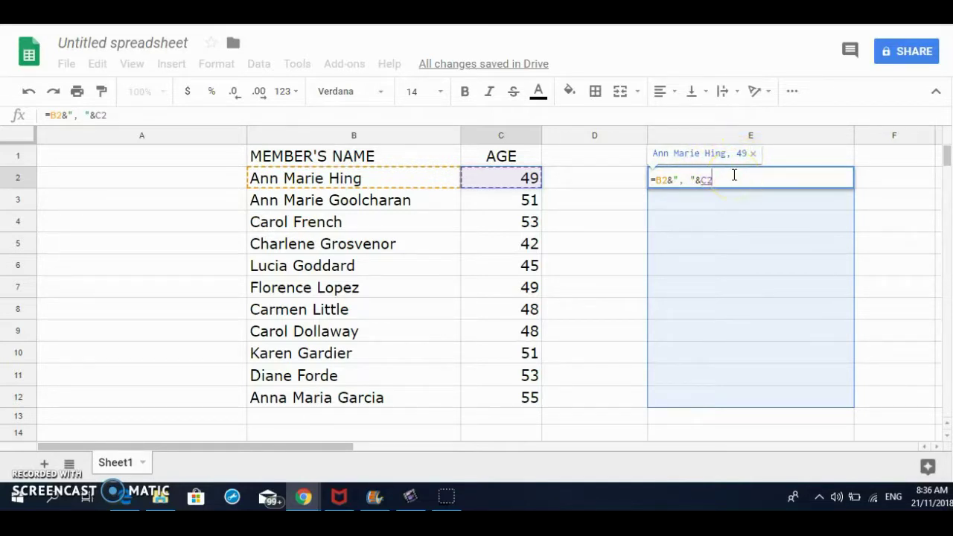
{"action": "key", "text": "Return"}
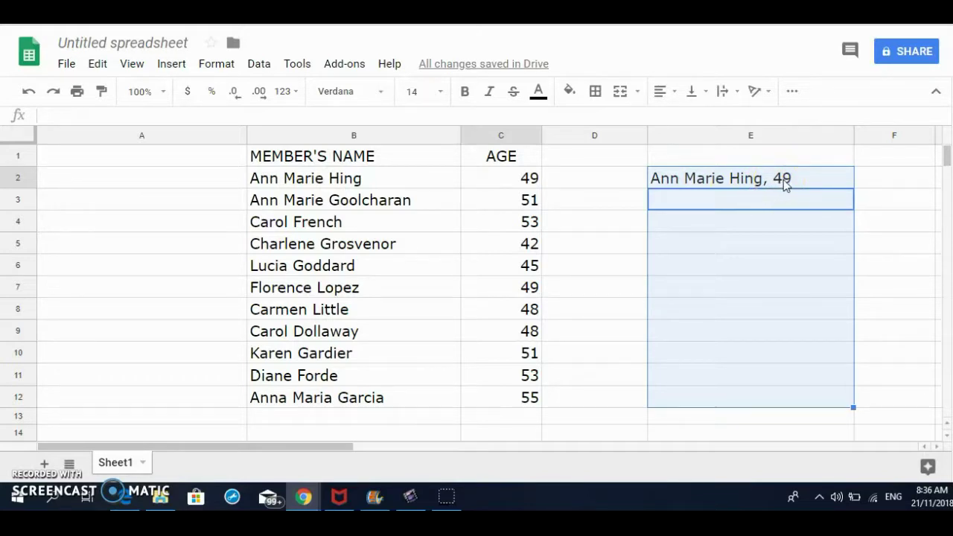
- Copy the finished name-and-age formula from cell E2
{"action": "left_click", "coordinate": [783, 180]}
{"action": "left_click", "coordinate": [783, 179]}
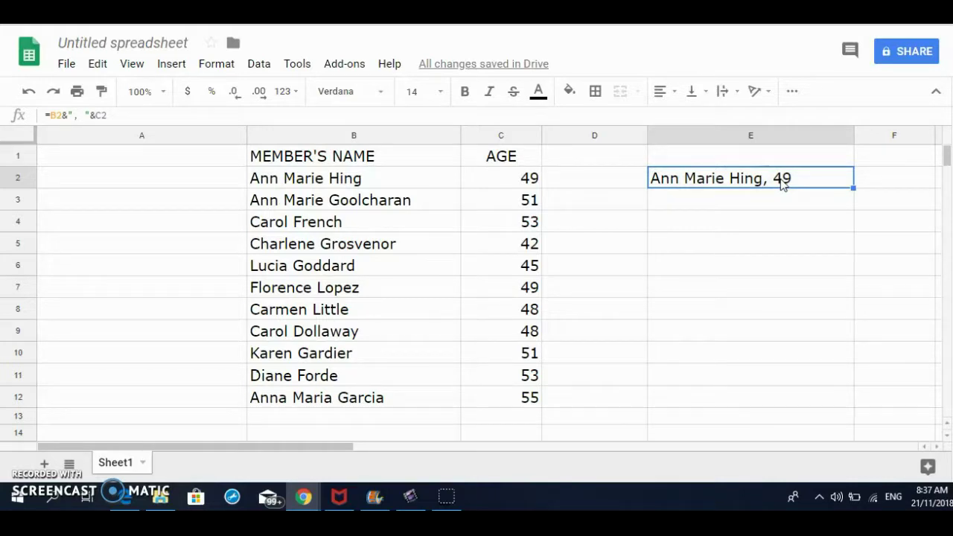
{"action": "right_click", "coordinate": [770, 179]}
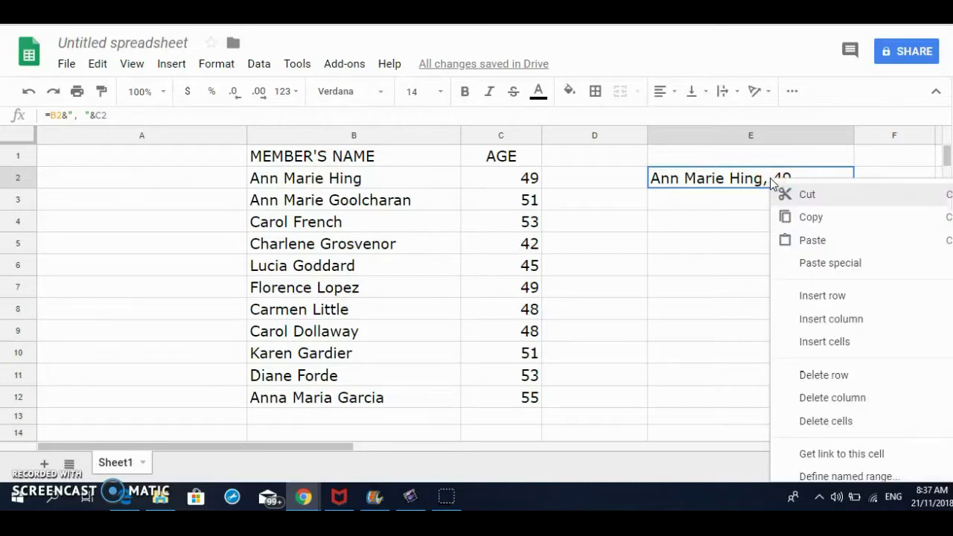
{"action": "left_click", "coordinate": [787, 216]}
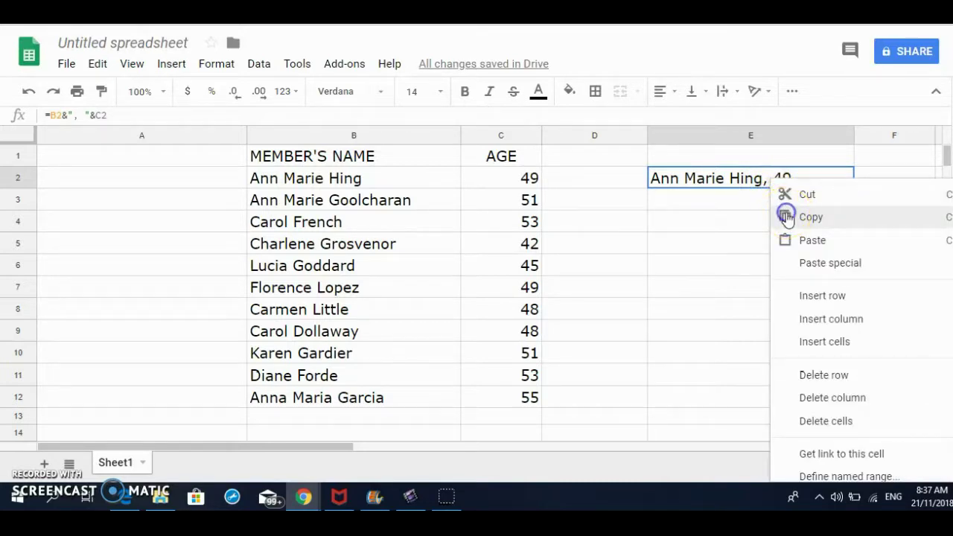
- Paste the E2 formula into E3:E12 so every member shows name and age
{"action": "left_click", "coordinate": [770, 206]}
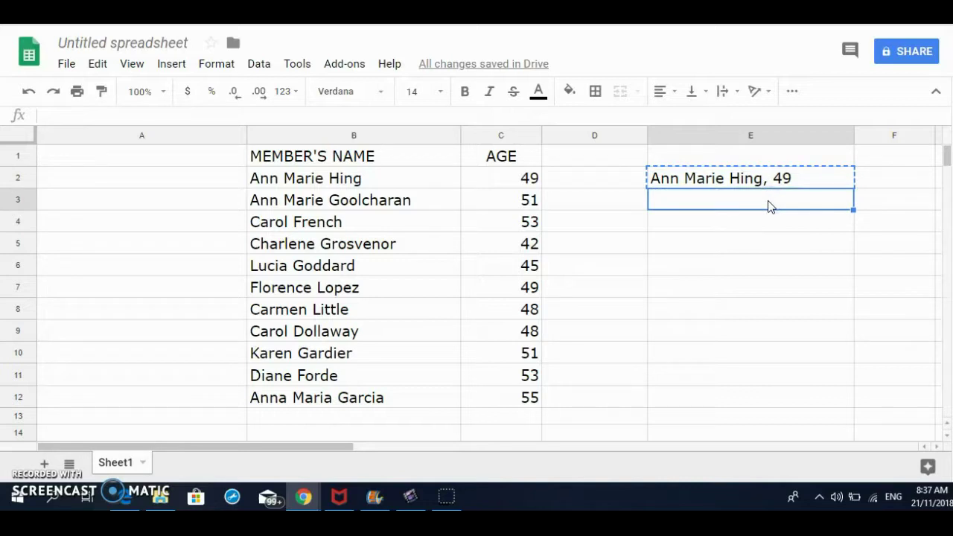
{"action": "key", "text": "shift+Down"}
{"action": "key", "text": "shift+Down"}
{"action": "key", "text": "shift+Down"}
{"action": "key", "text": "shift+Down"}
{"action": "key", "text": "shift+Down"}
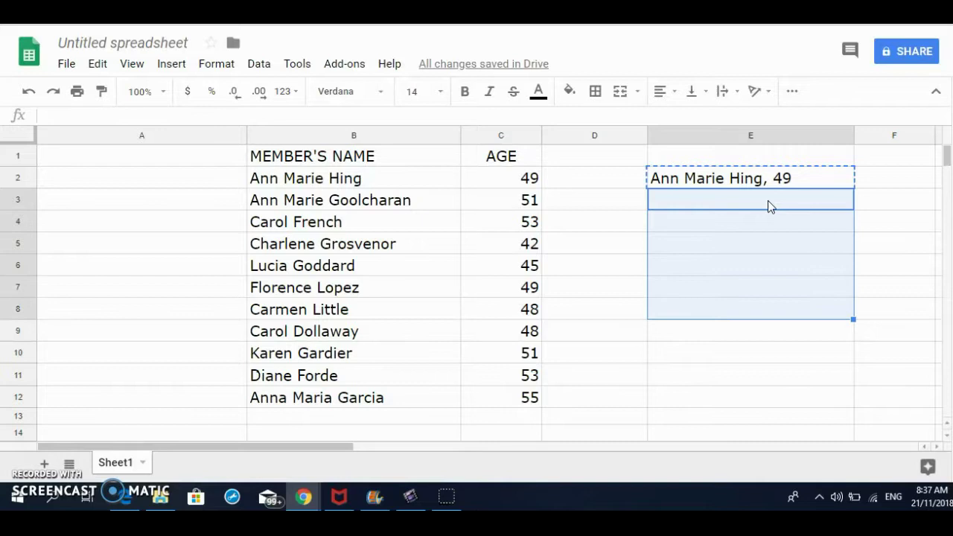
{"action": "key", "text": "shift+Down"}
{"action": "key", "text": "shift+Down"}
{"action": "key", "text": "shift+Down"}
{"action": "key", "text": "shift+Down"}
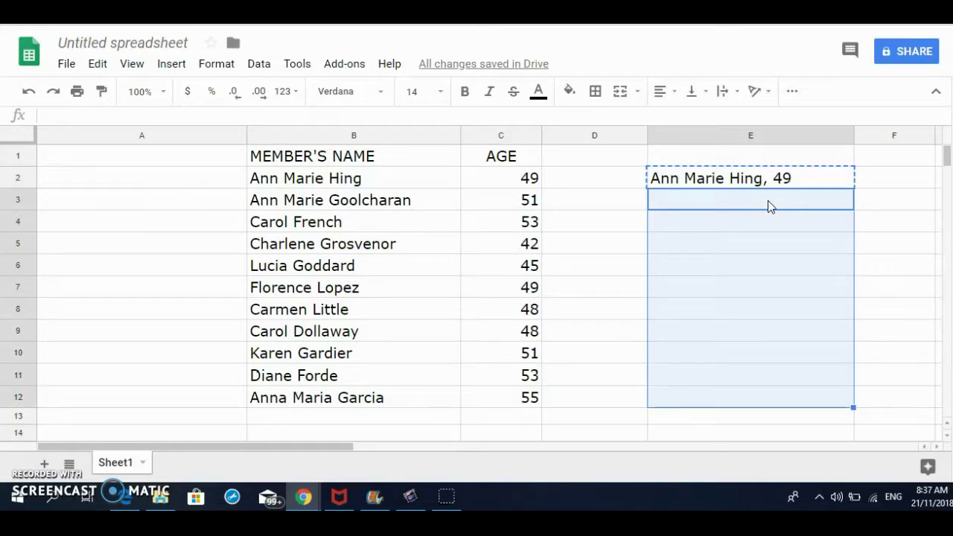
{"action": "right_click", "coordinate": [763, 216]}
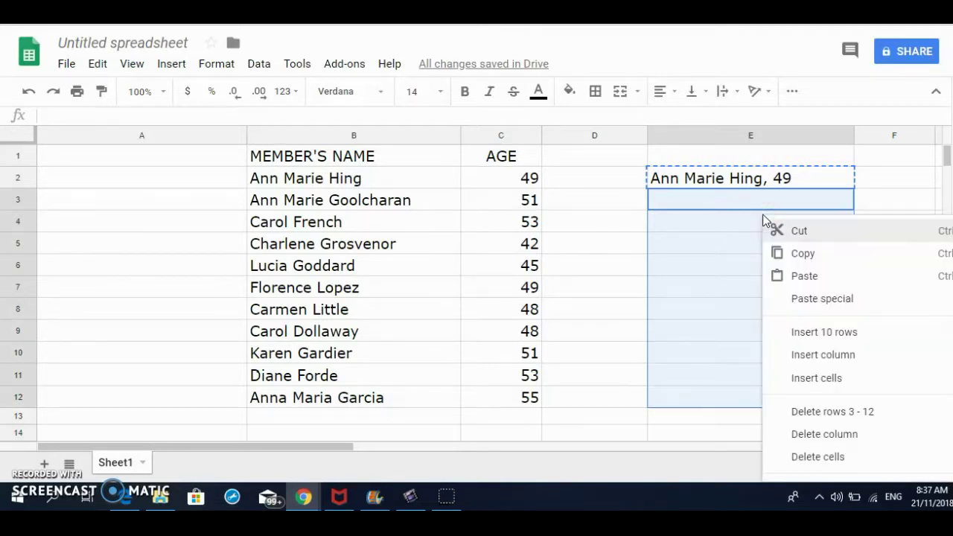
{"action": "left_click", "coordinate": [782, 278]}
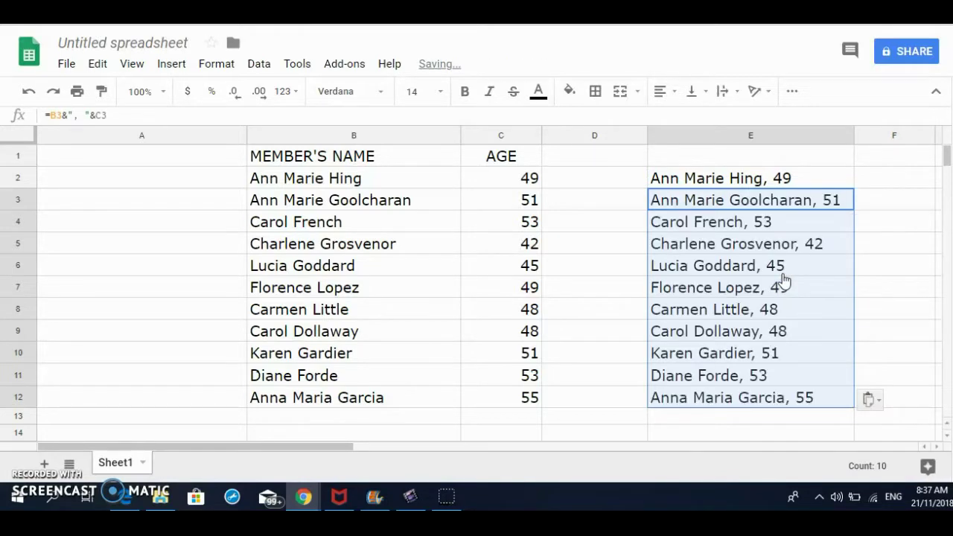